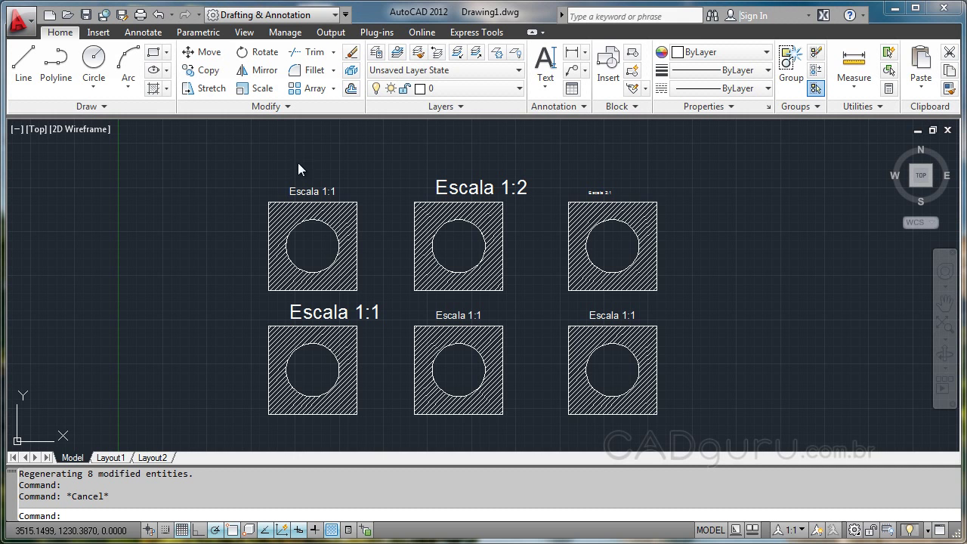
Step: Display the Properties palette beside the drawing
left_click(244, 33)
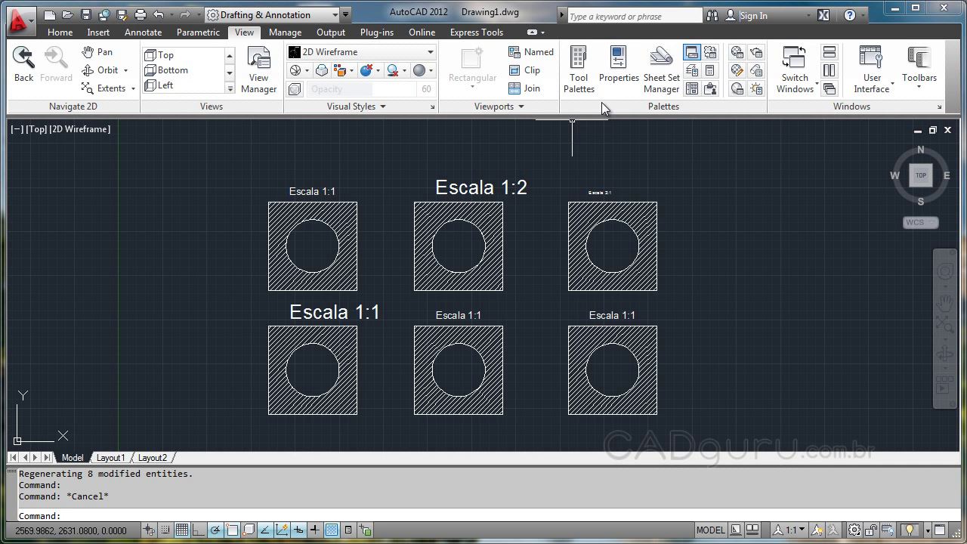
left_click(618, 76)
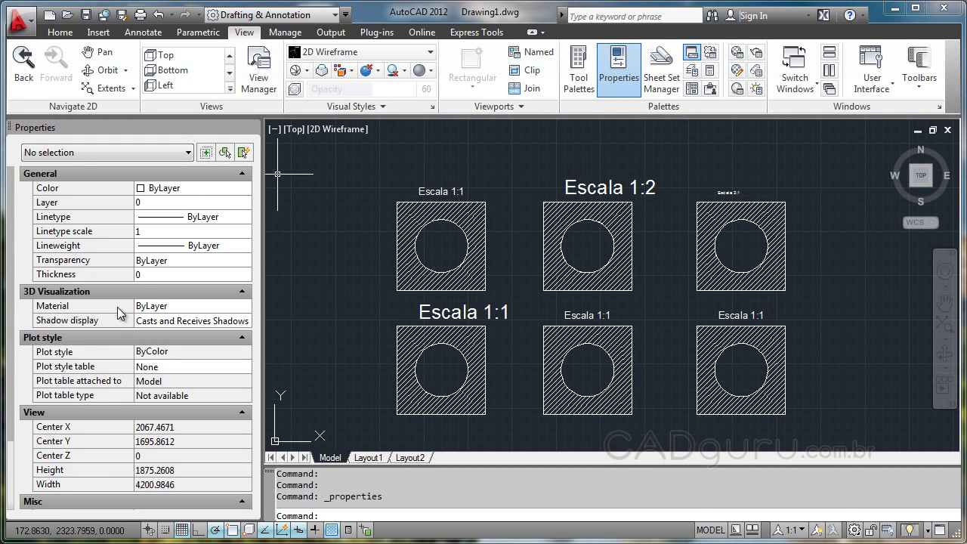
left_click(60, 32)
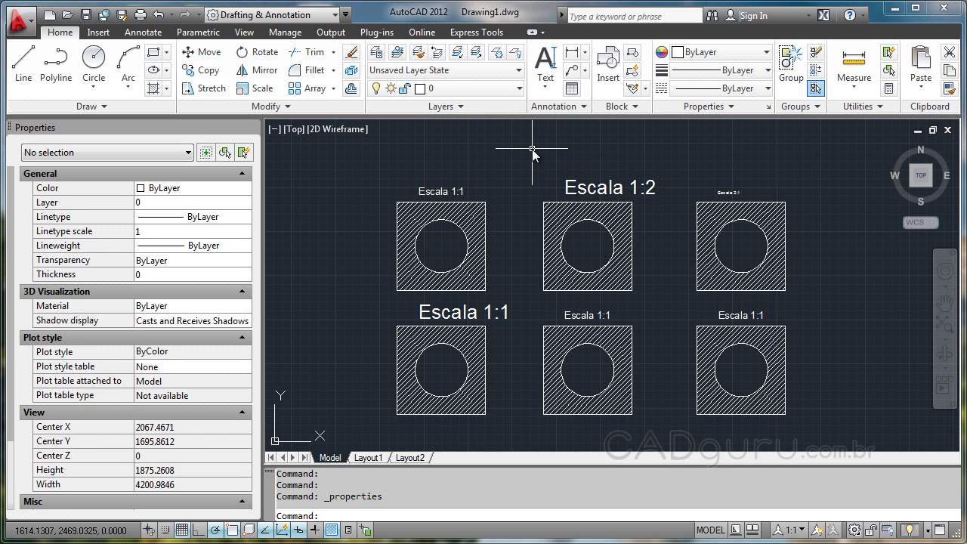
Step: Add the 4:1 annotation scale to the large "Escala 1:1" text above the lower-left hatched square
left_click(466, 321)
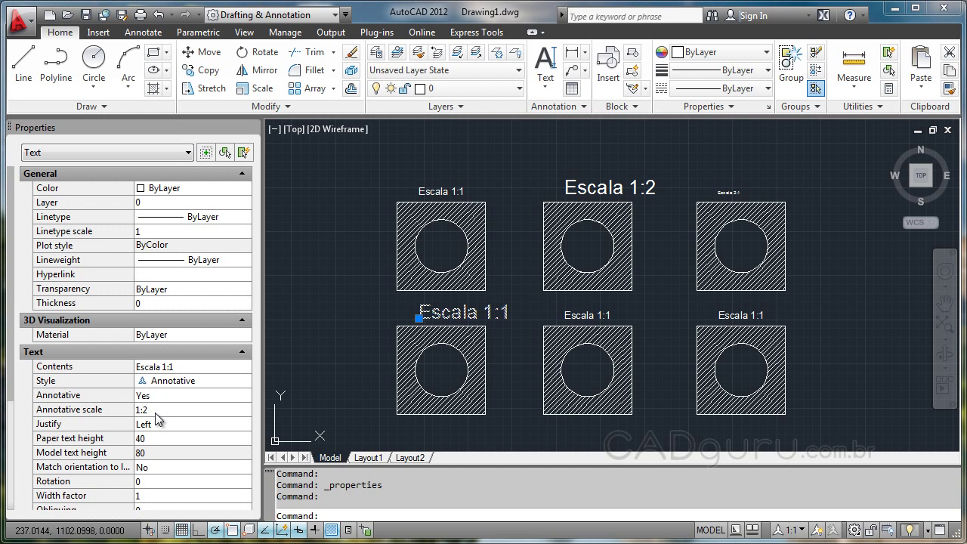
left_click(211, 412)
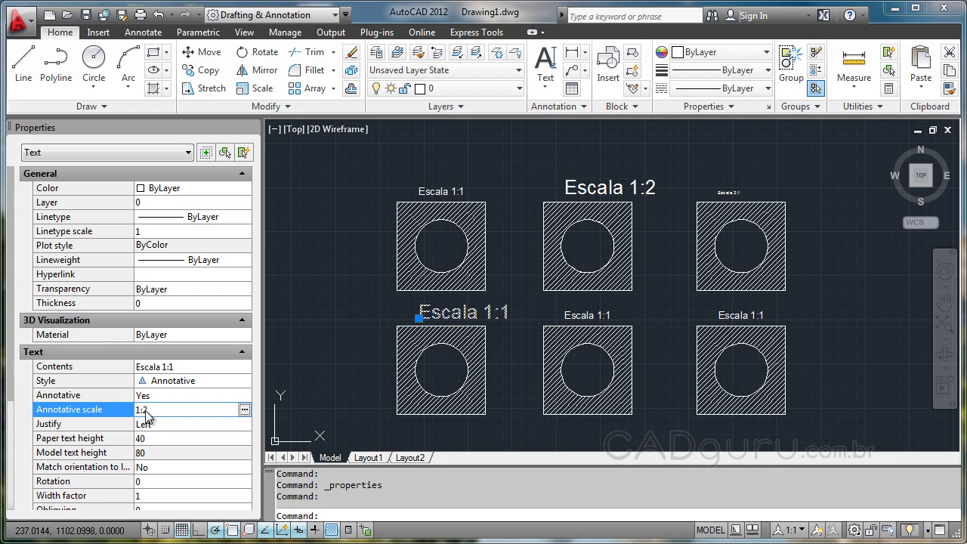
left_click(244, 410)
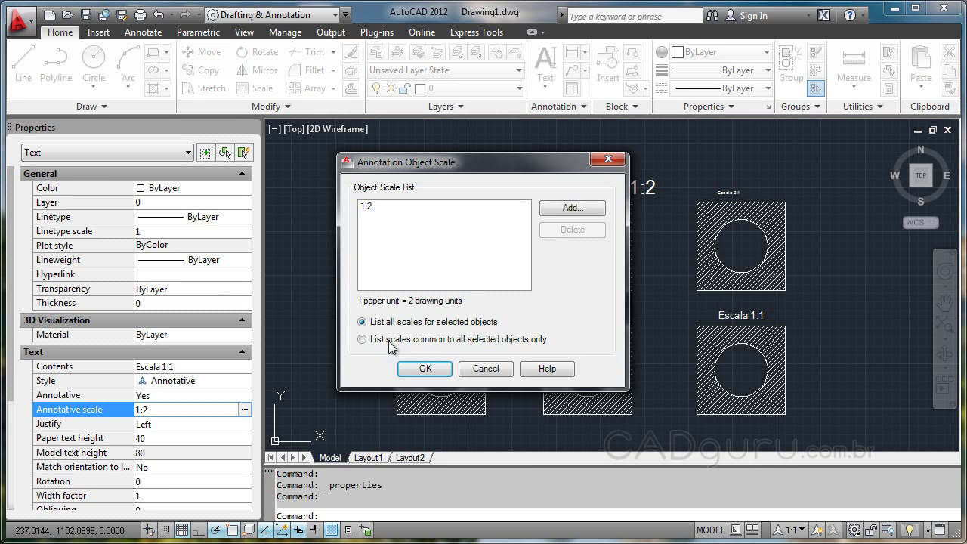
left_click(578, 213)
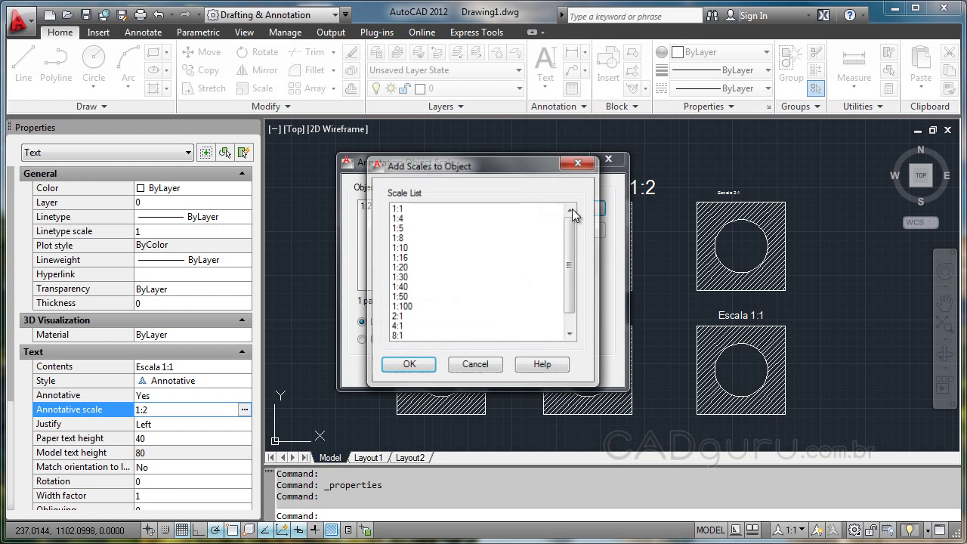
left_click(400, 328)
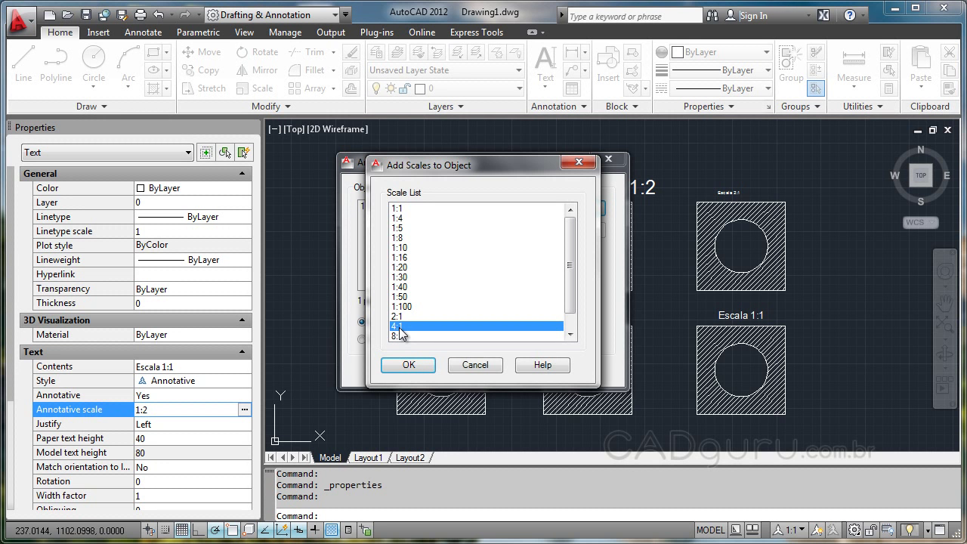
left_click(408, 366)
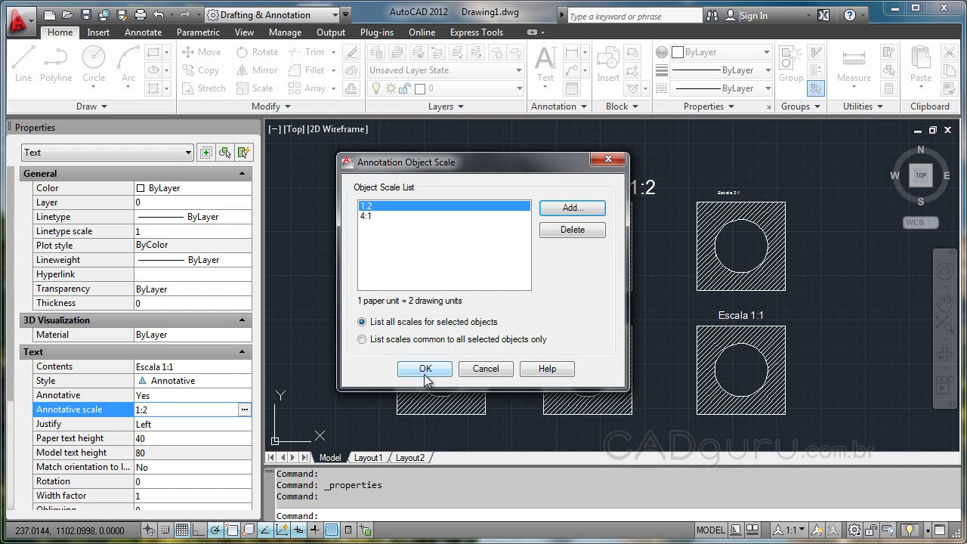
left_click(426, 370)
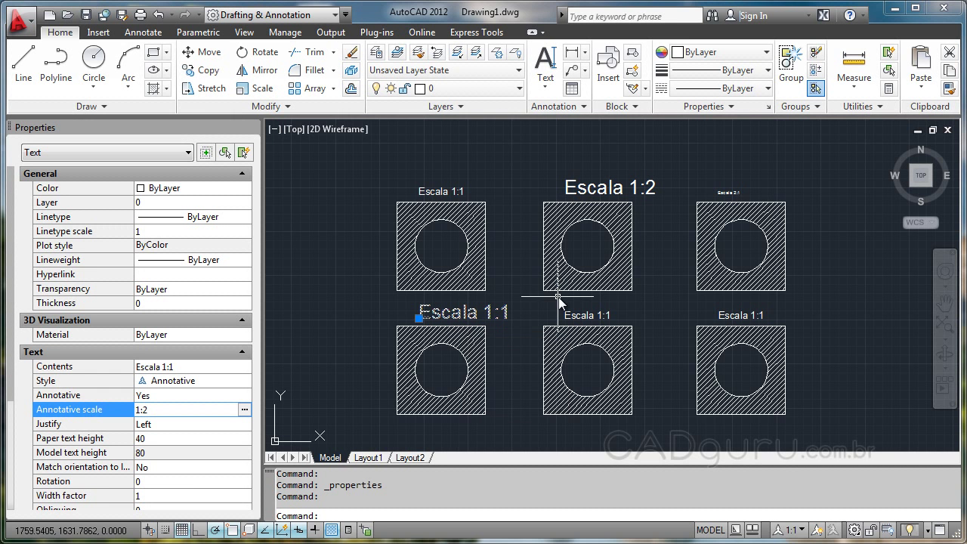
key("Escape")
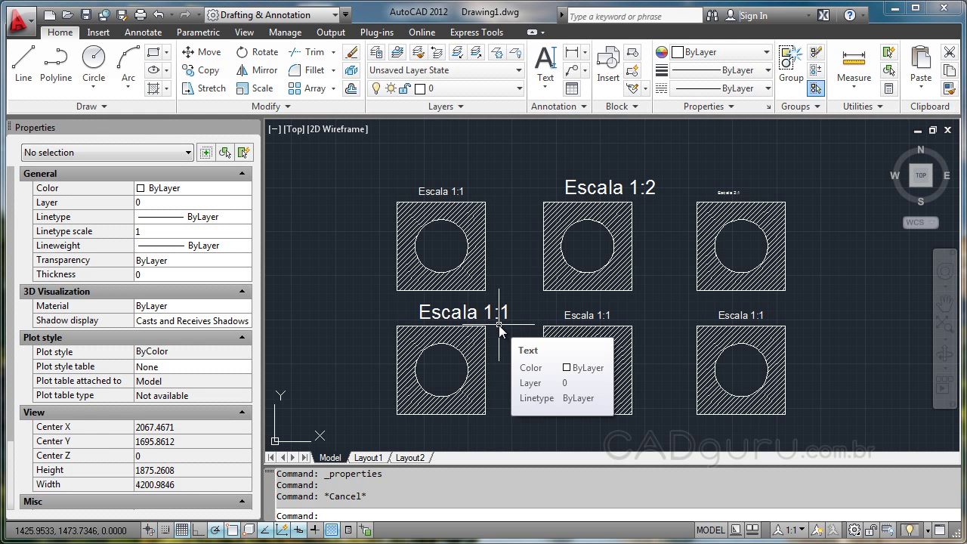
Step: Remove the 2:1 annotation scale from the "Escala 1:1" text above the lower-middle hatched square
left_click(578, 318)
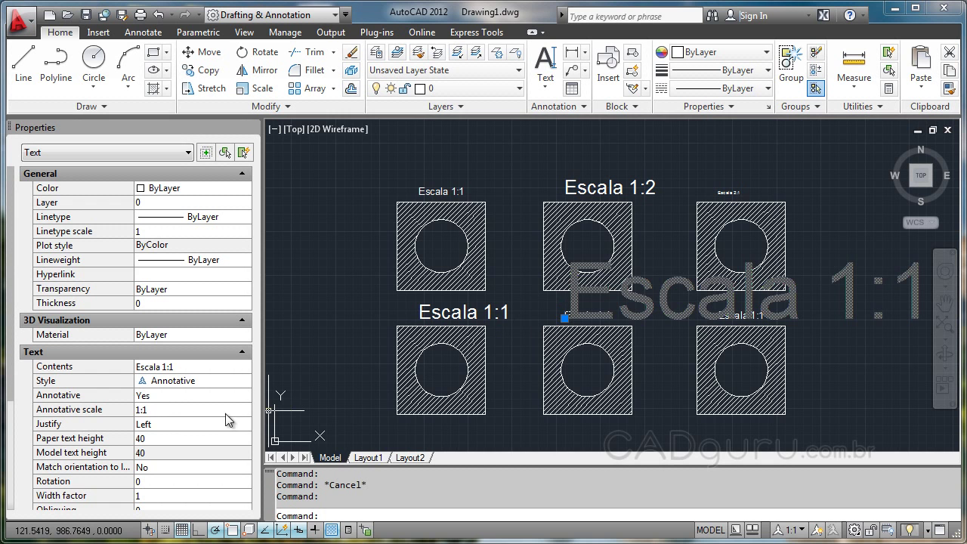
left_click(168, 413)
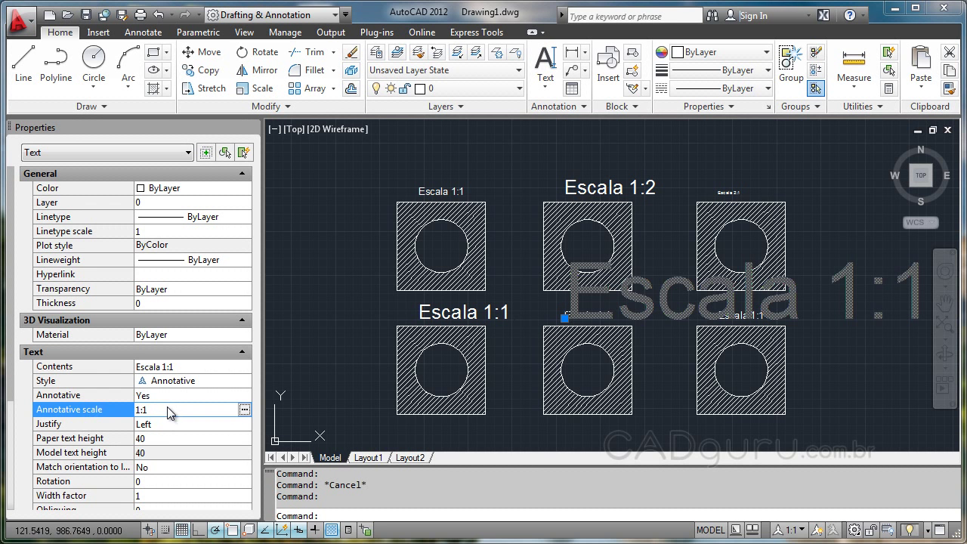
left_click(244, 410)
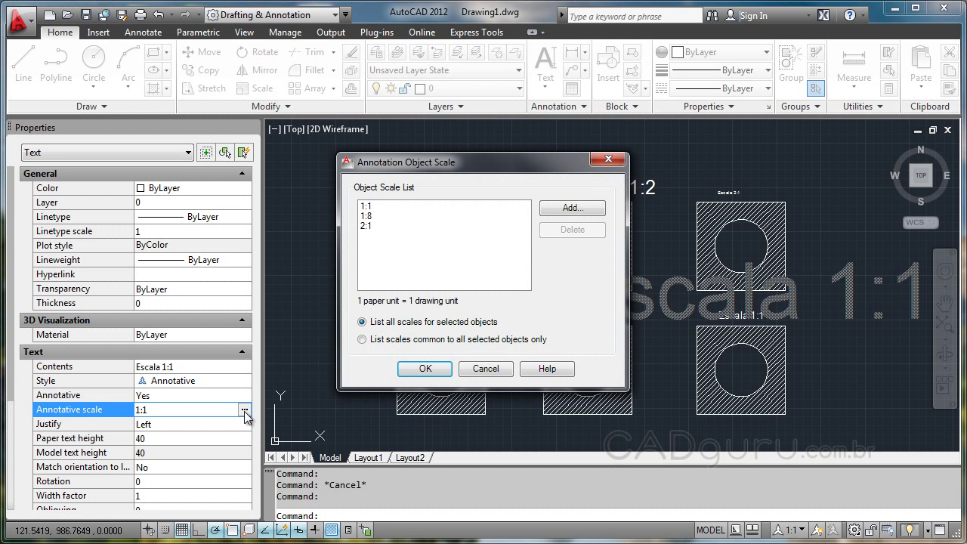
left_click(372, 226)
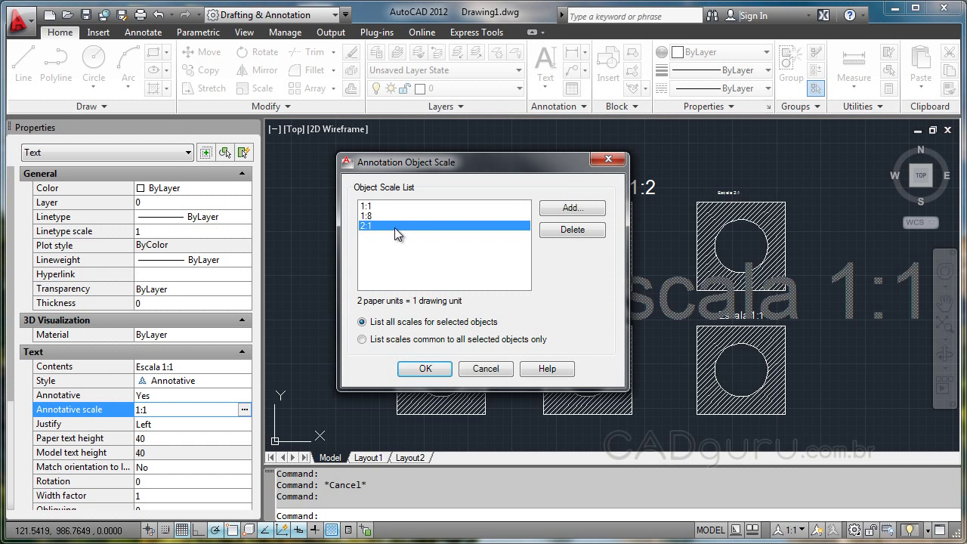
left_click(572, 230)
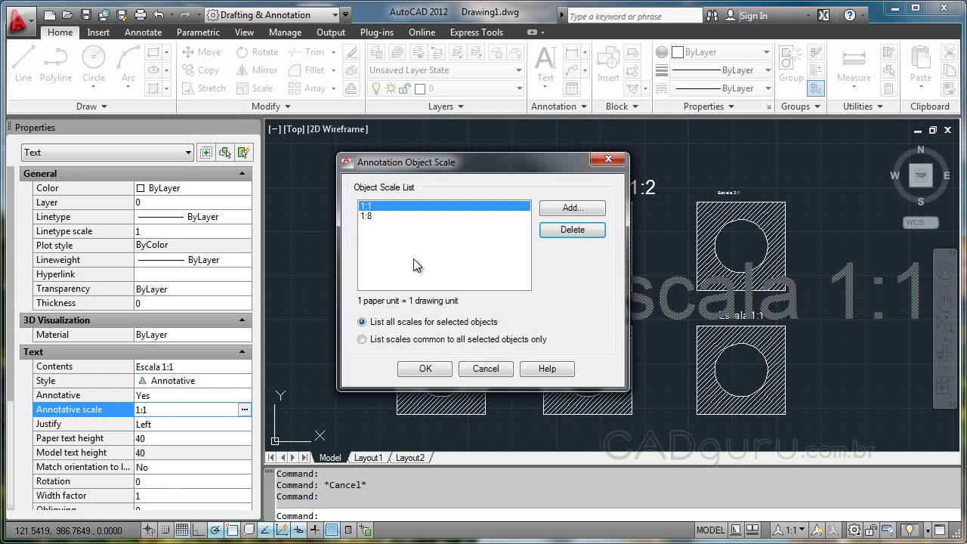
left_click(425, 369)
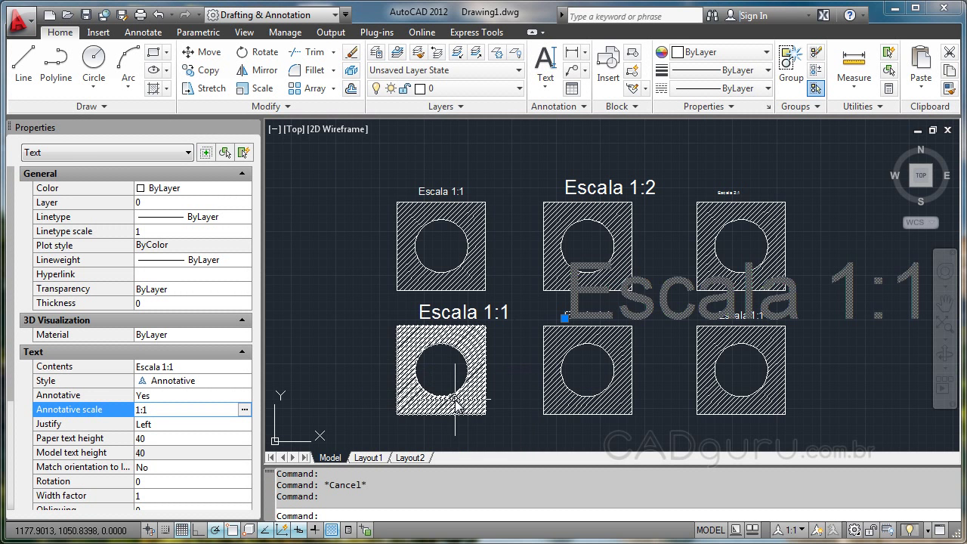
key("Escape")
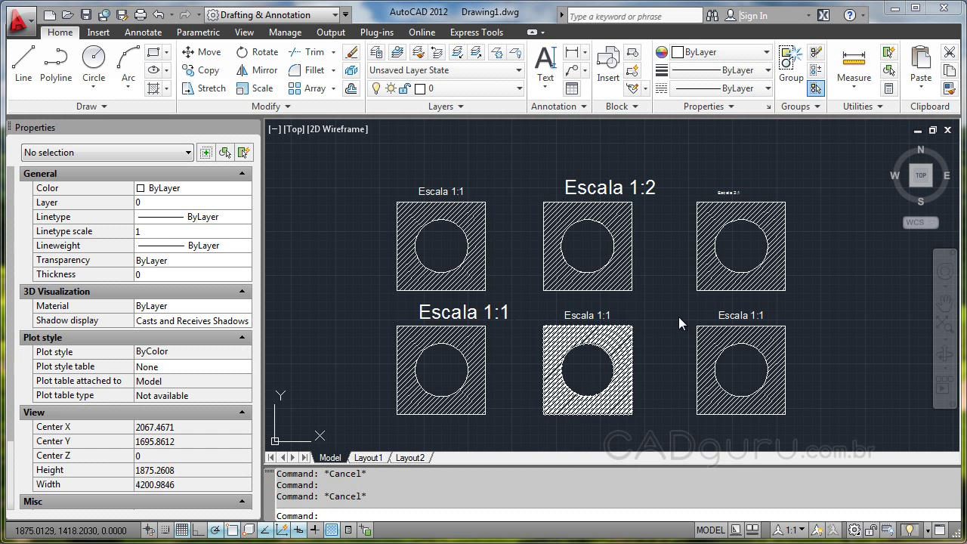
Step: Examine the scale representations of the lower-middle and lower-left "Escala 1:1" texts up close, comparing their sizes
left_click(563, 320)
scroll(562, 320, "up", 4)
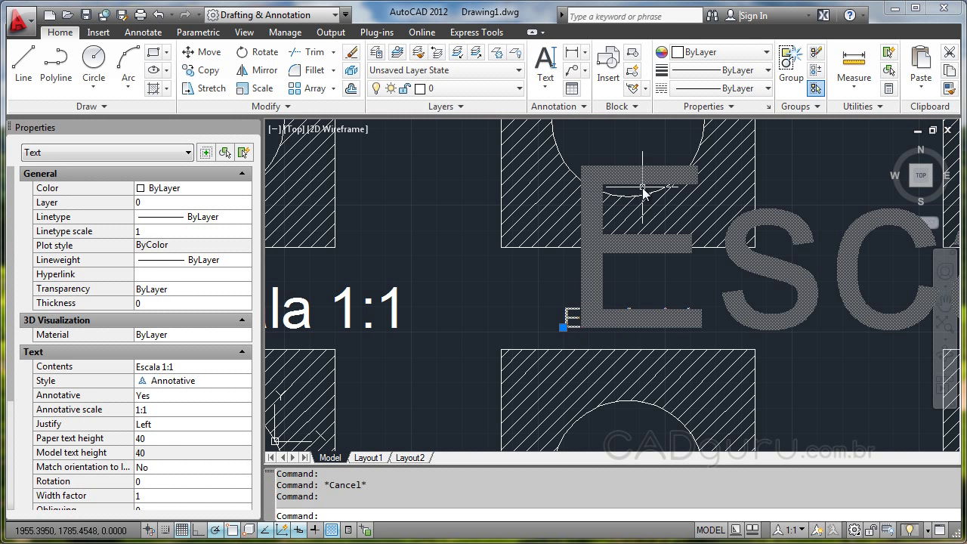
key("Escape")
middle_click_drag(427, 316, 761, 313)
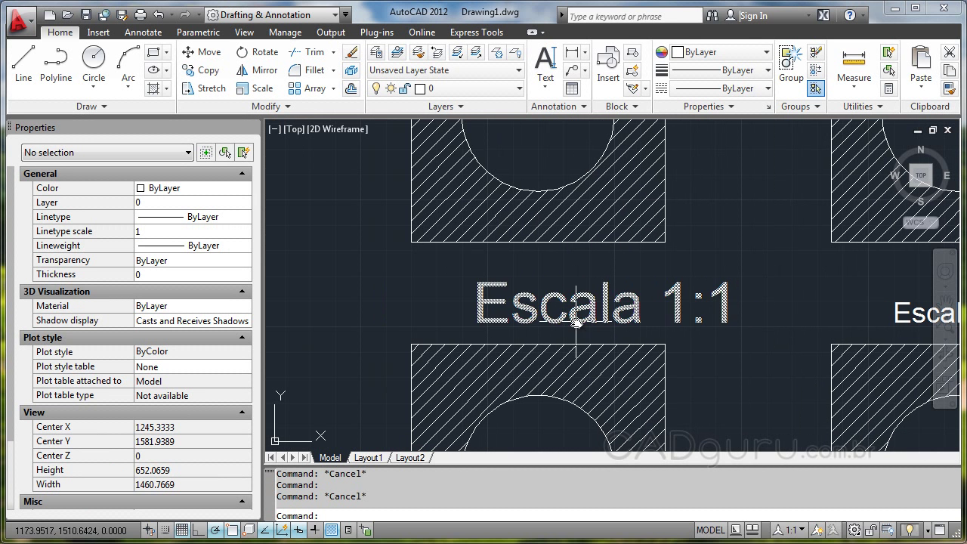
left_click(536, 308)
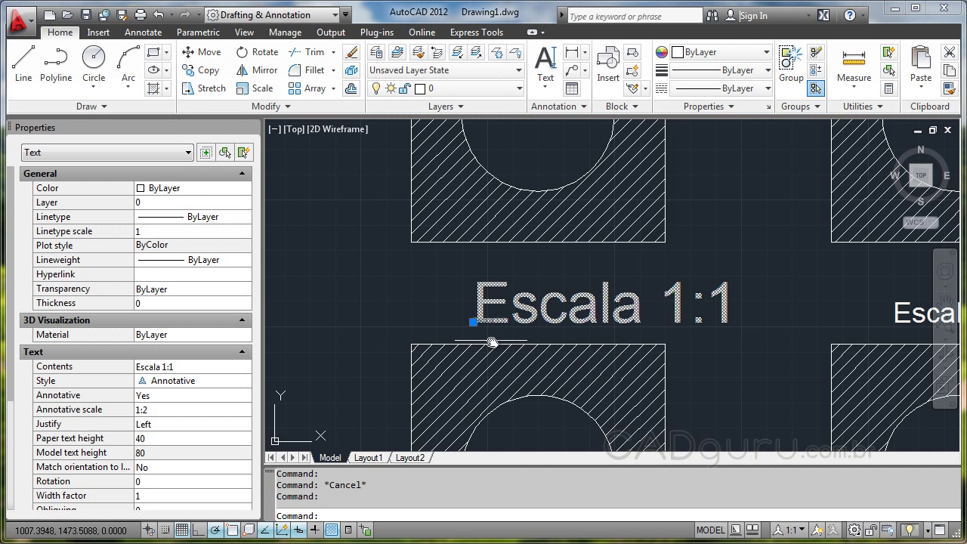
scroll(476, 329, "up", 4)
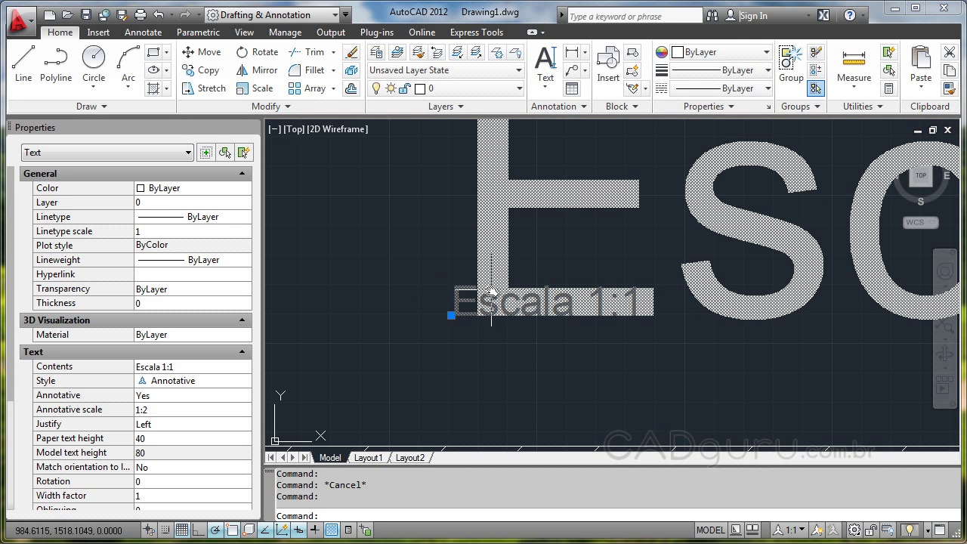
scroll(465, 303, "down", 8)
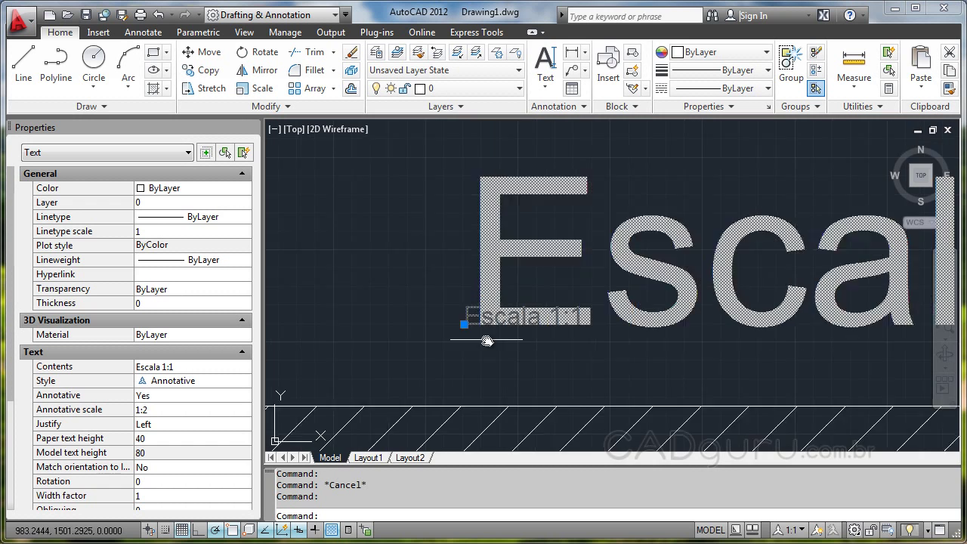
middle_click_drag(727, 351, 535, 313)
scroll(546, 313, "up", 2)
scroll(546, 313, "down", 2)
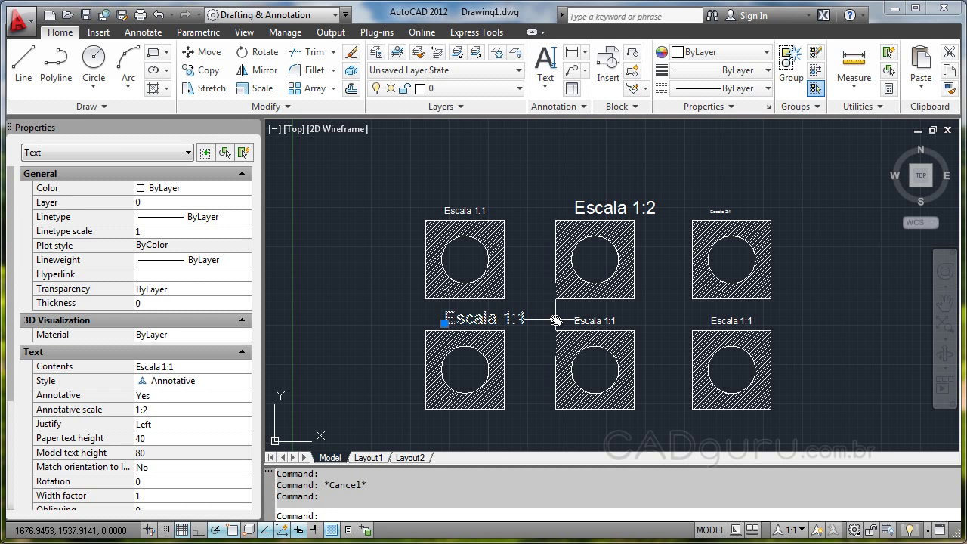
key("Escape")
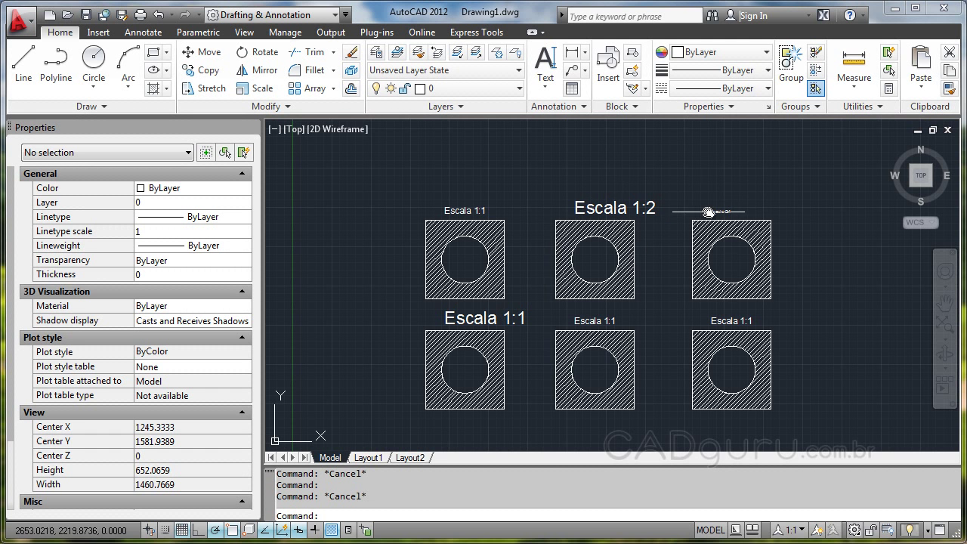
scroll(726, 219, "up", 2)
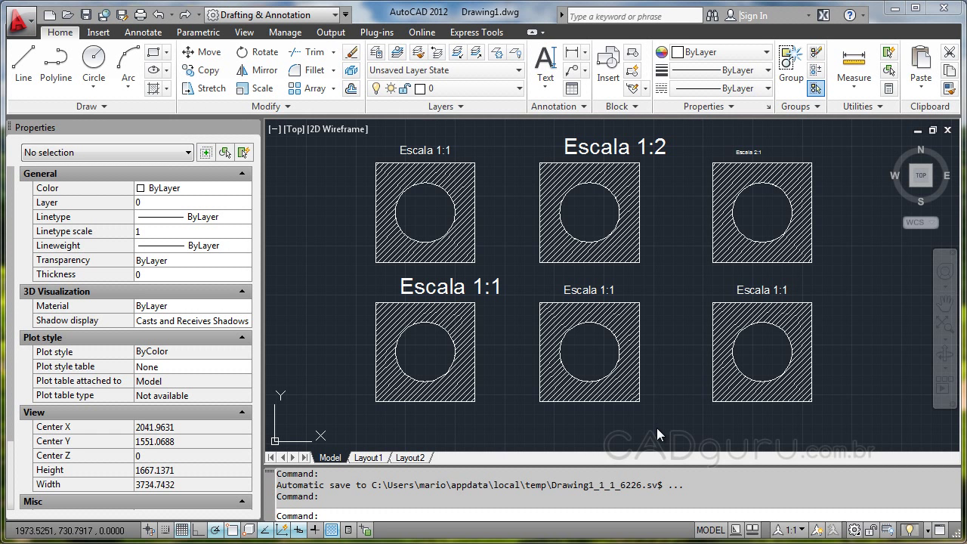
Step: Switch to Layout2 and delete its existing viewport
left_click(401, 462)
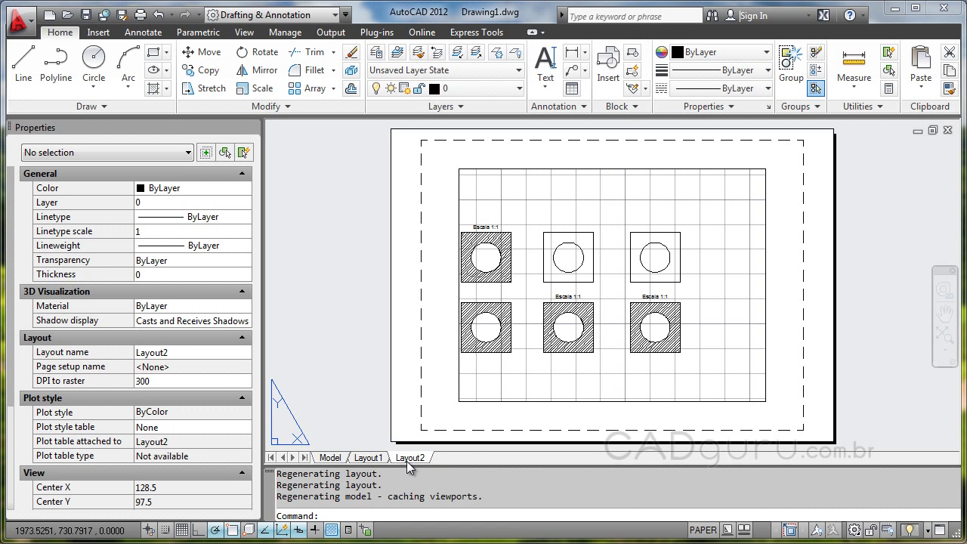
left_click(767, 392)
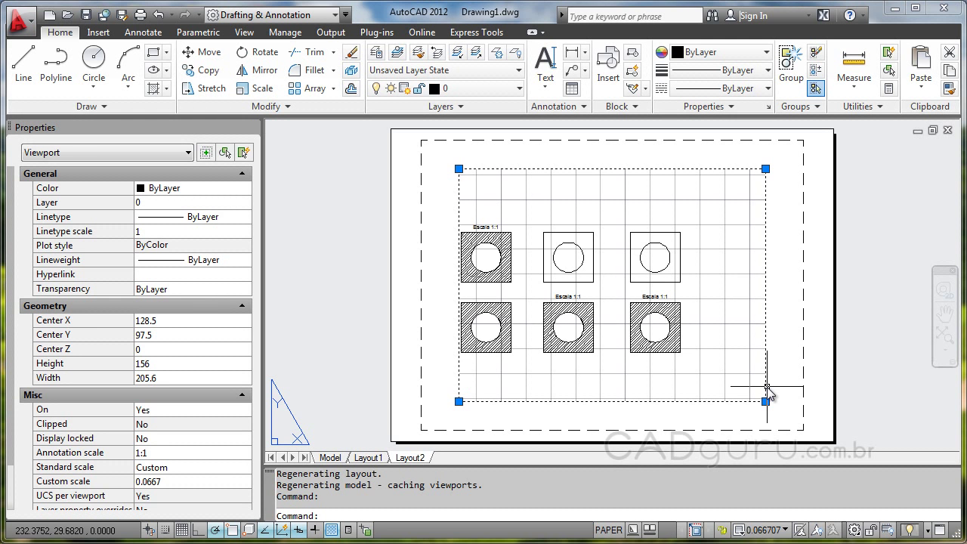
key("Delete")
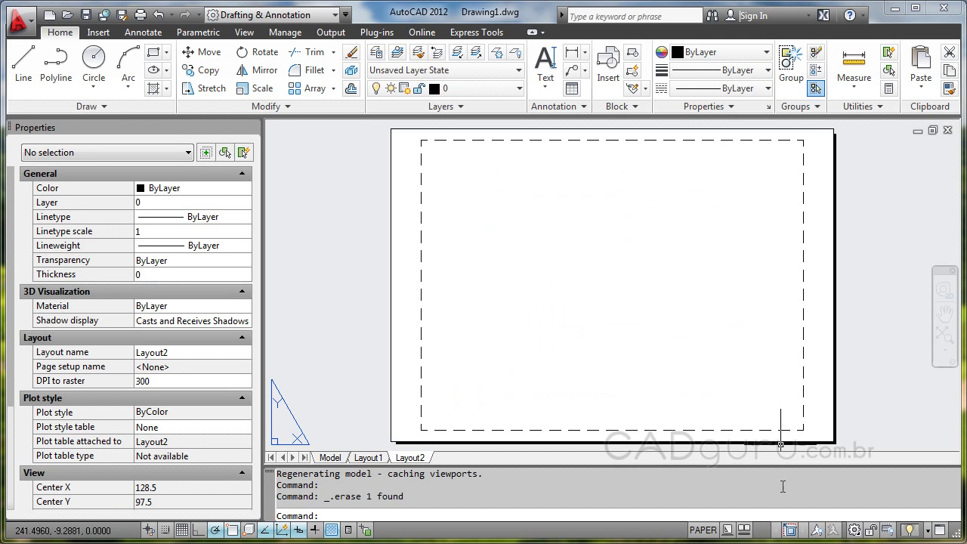
Step: Create a Three: Vertical viewport configuration spanning the whole Layout2 sheet from its upper-left to its lower-right corner
left_click(244, 32)
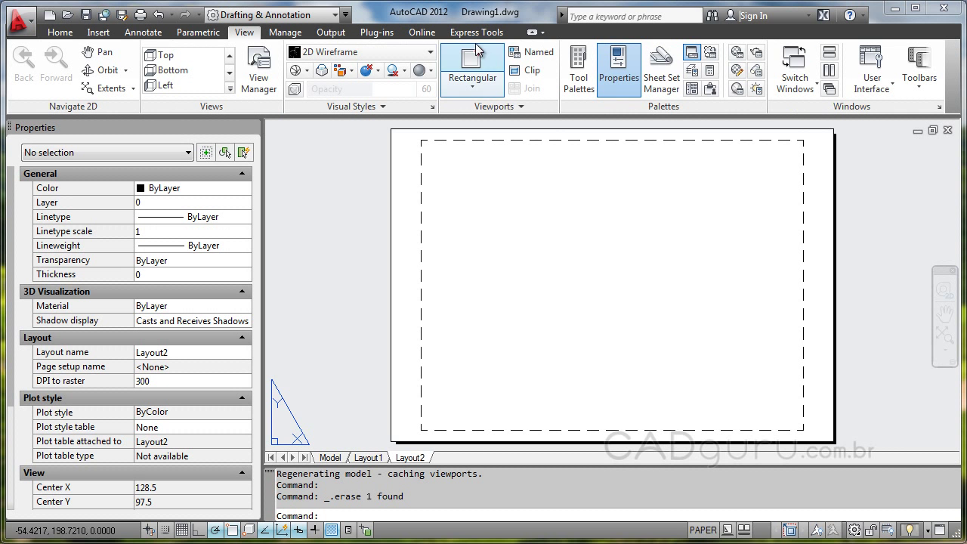
left_click(539, 61)
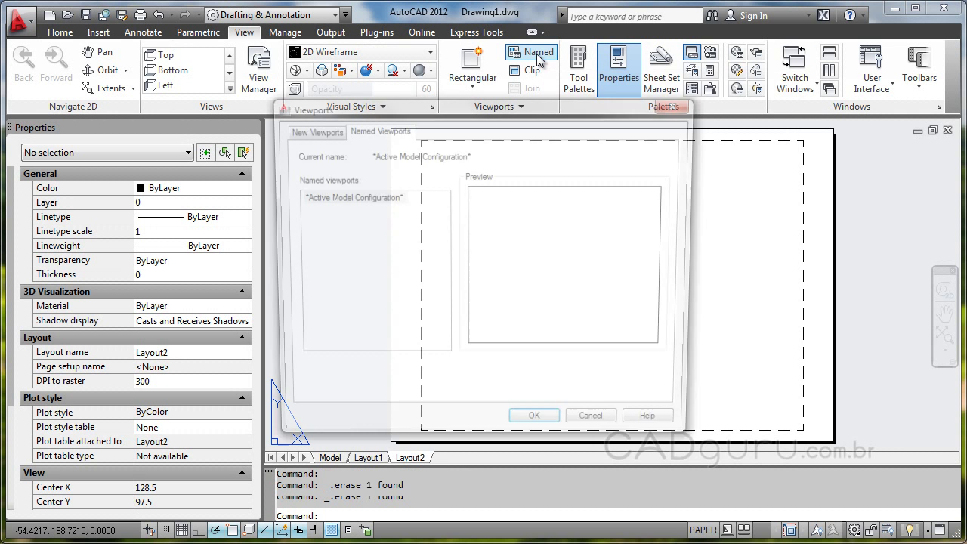
left_click(325, 133)
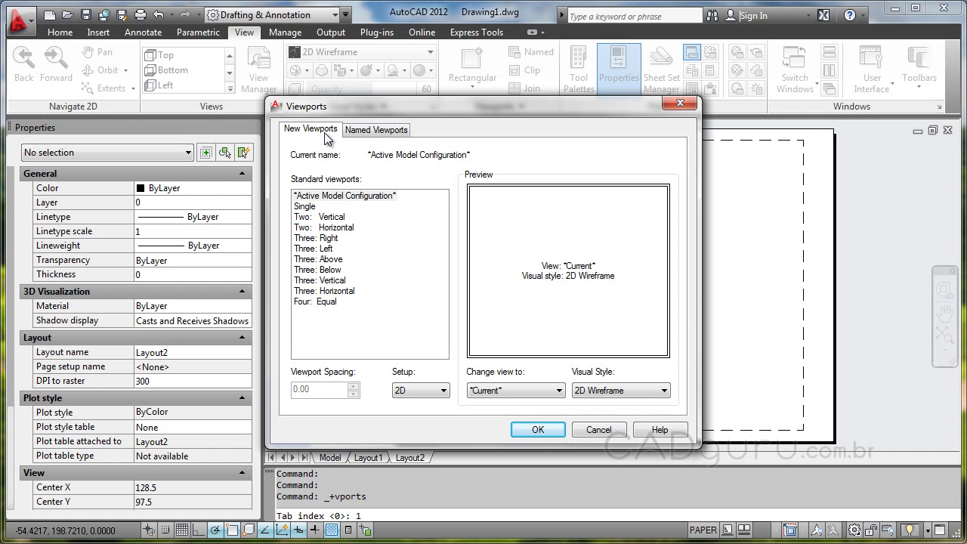
left_click(322, 281)
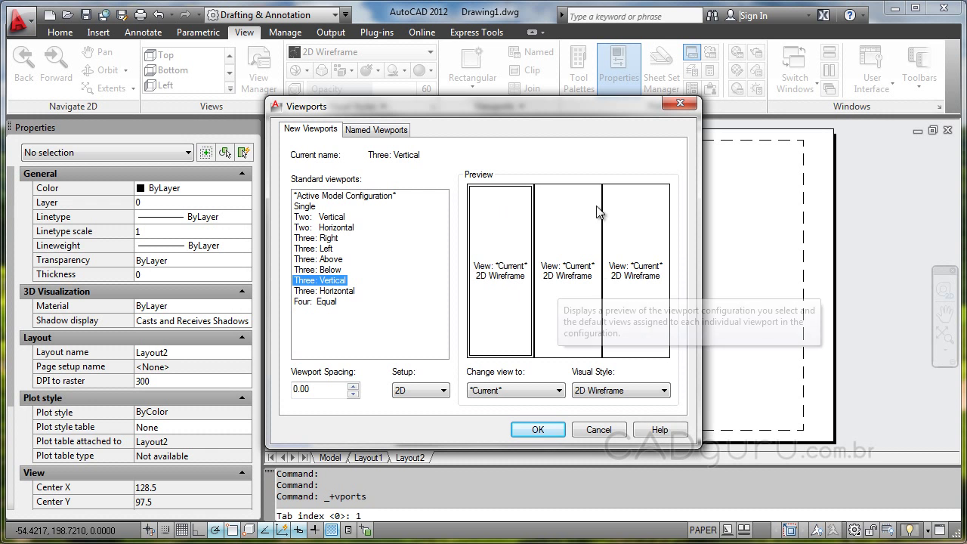
left_click(533, 432)
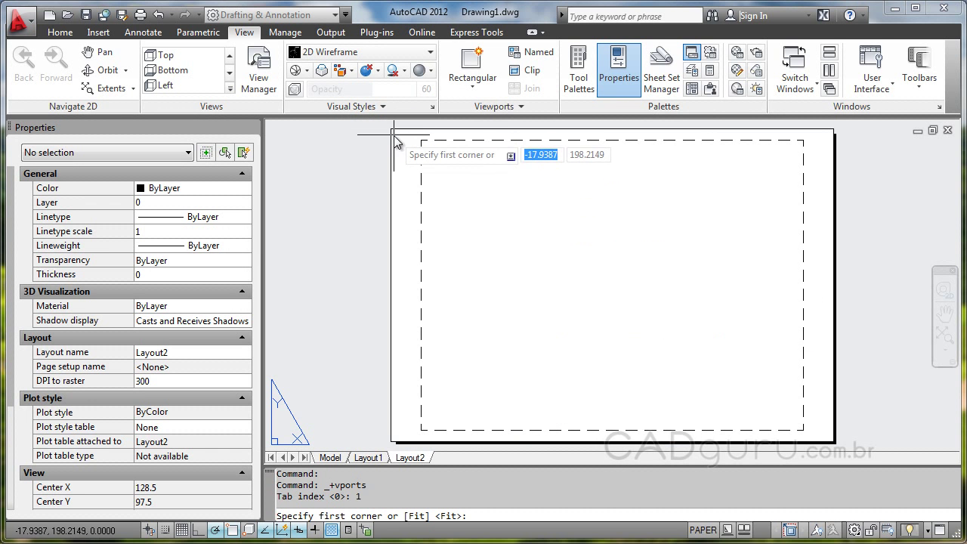
left_click(392, 130)
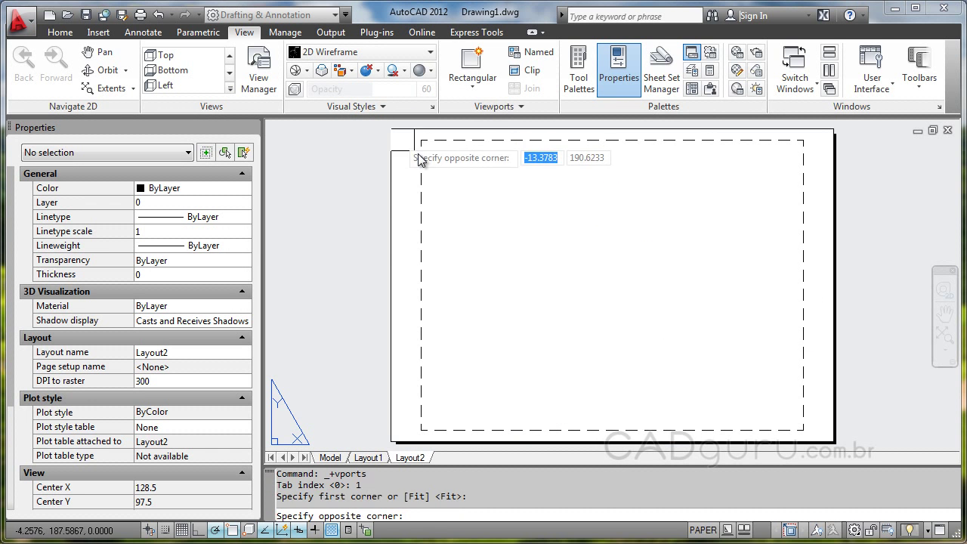
left_click(834, 443)
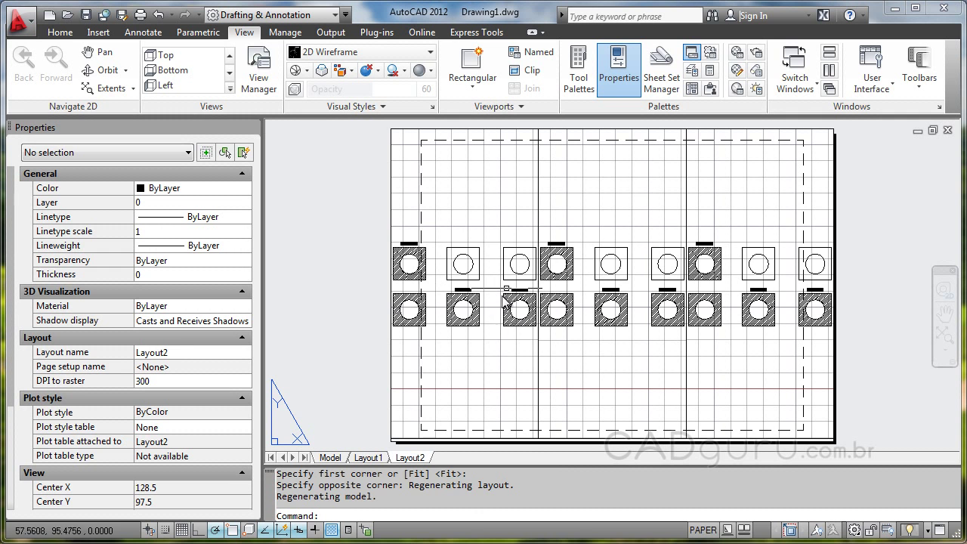
Step: Activate the first viewport and frame the left column's two hatched squares with the "Escala 1:1" text in it
left_click(479, 349)
left_click(438, 337)
left_click(438, 336)
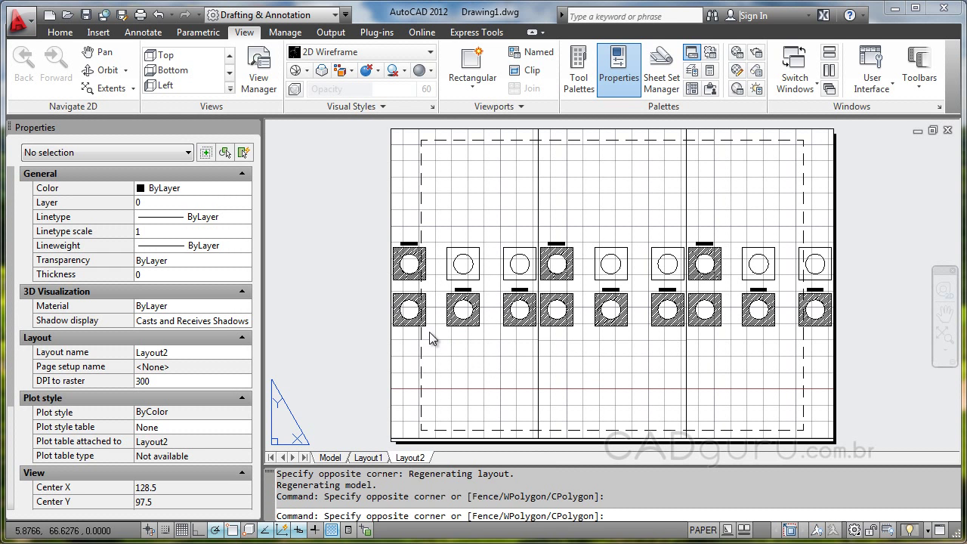
left_click(405, 319)
left_click(406, 321)
double_click(439, 316)
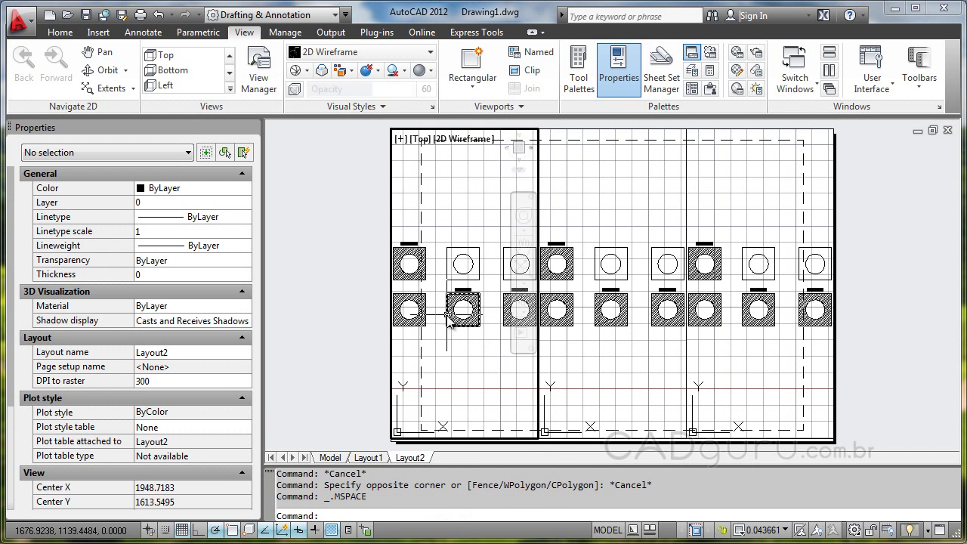
scroll(441, 318, "up", 3)
middle_click_drag(439, 313, 546, 368)
Step: Frame the drawing's middle column of squares in the second viewport and its right column in the third viewport
left_click(616, 357)
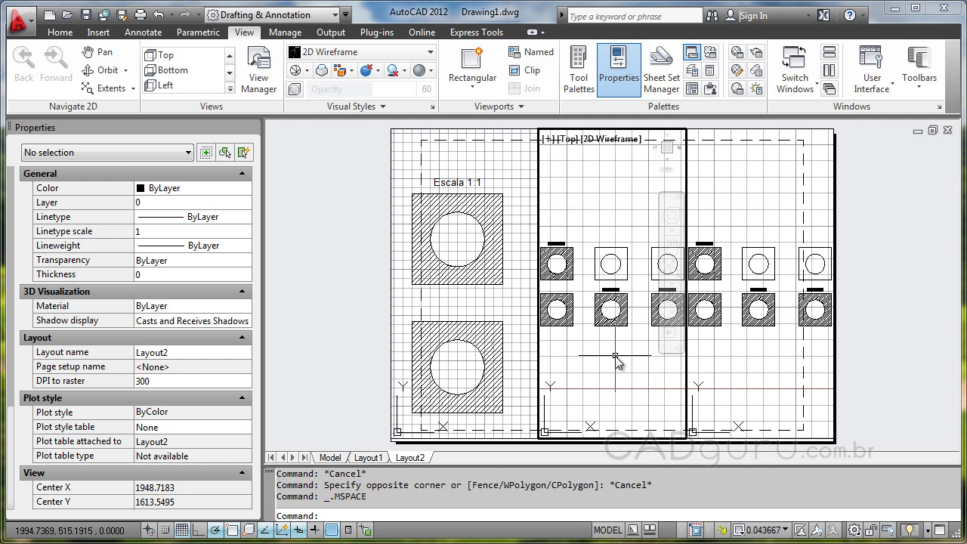
scroll(615, 357, "up", 3)
middle_click_drag(616, 343, 619, 482)
left_click(773, 367)
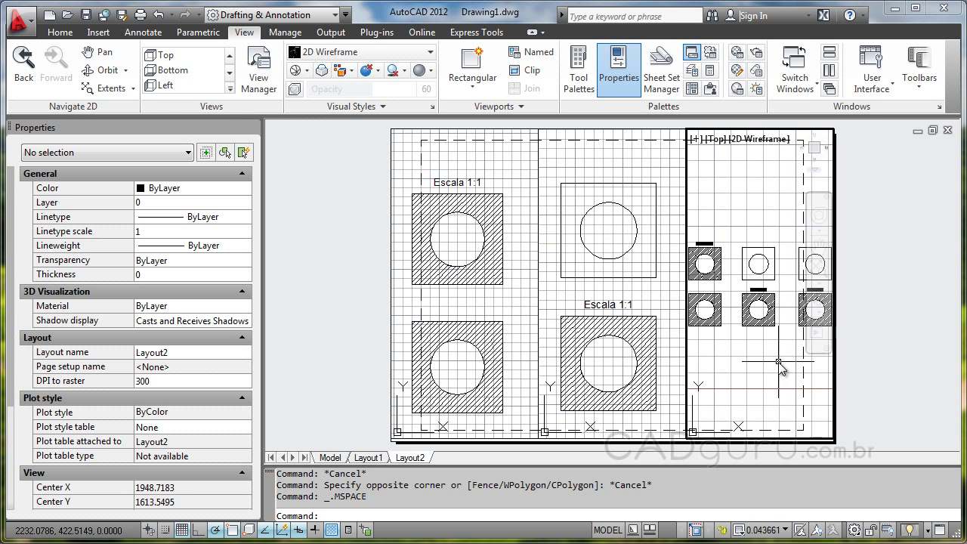
scroll(772, 370, "up", 4)
middle_click_drag(771, 376, 763, 532)
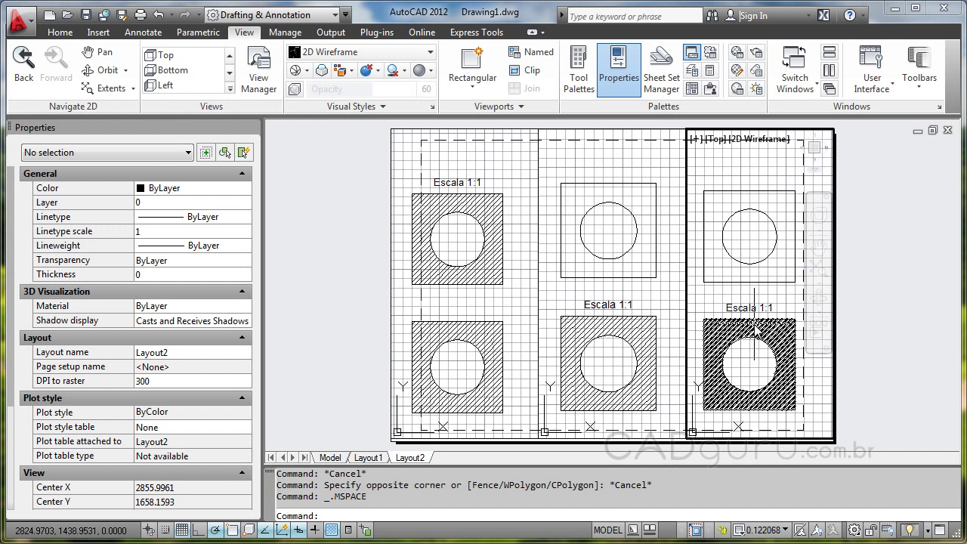
Step: Set the third viewport's scale to 2:1
mouse_move(755, 327)
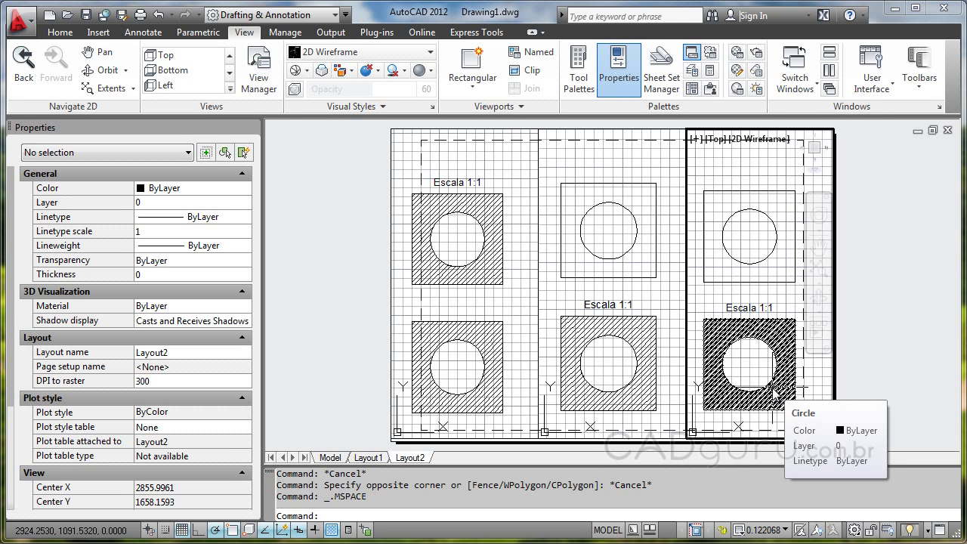
left_click(764, 530)
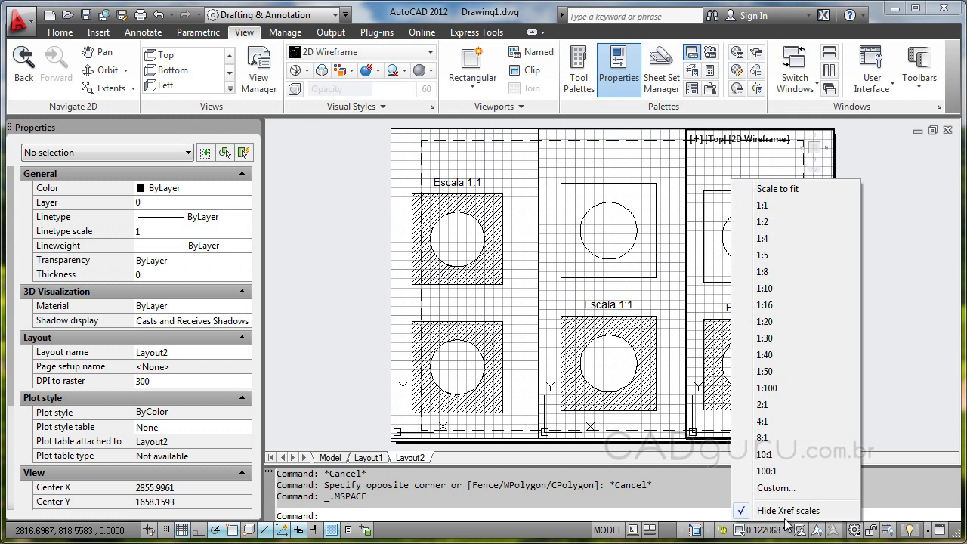
left_click(778, 405)
Step: Activate the middle viewport and set its scale to 1:2
left_click(604, 359)
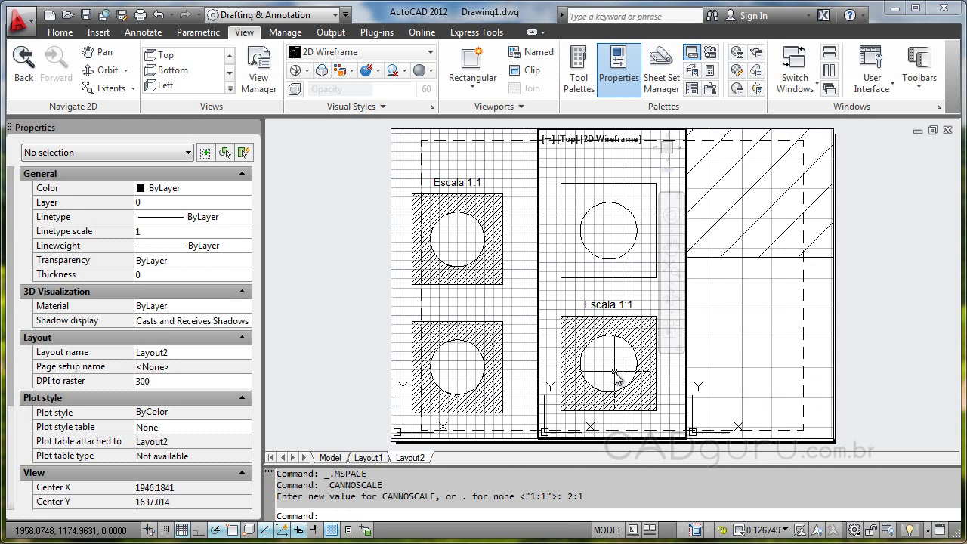
left_click(764, 530)
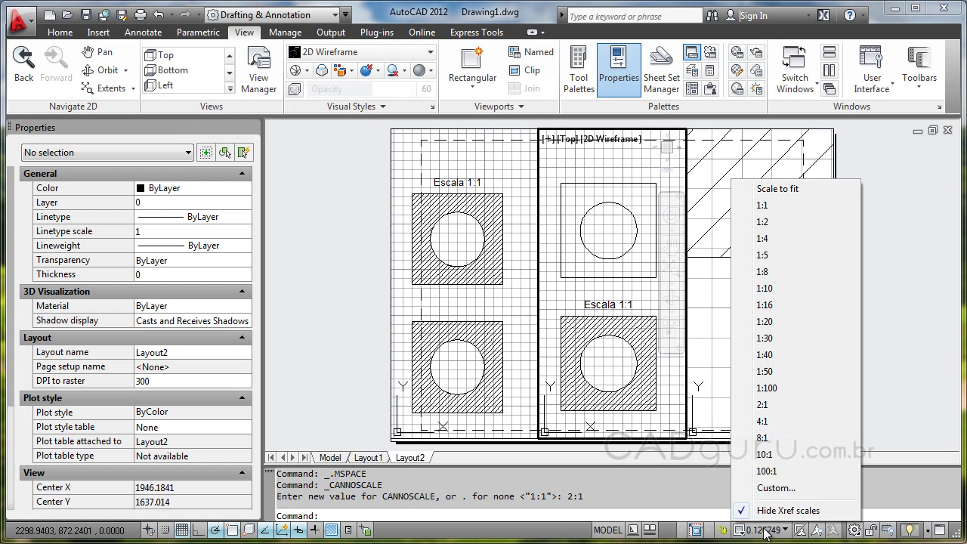
left_click(781, 225)
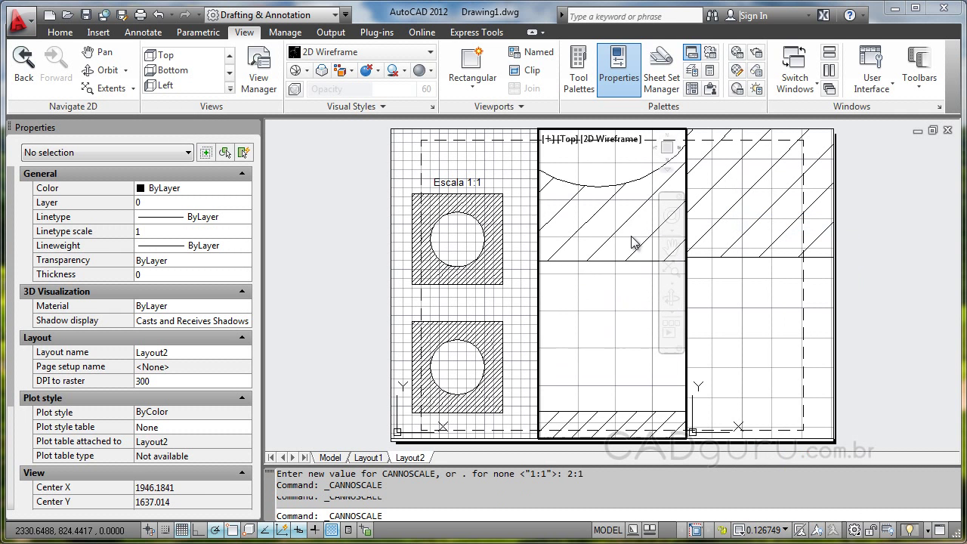
Step: Activate the first viewport and set its scale to 1:1
left_click(459, 306)
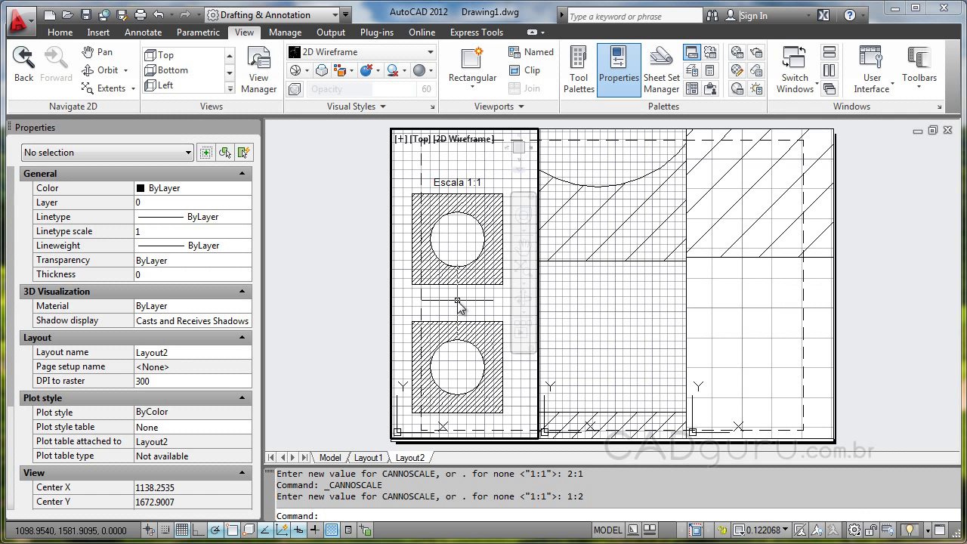
left_click(778, 530)
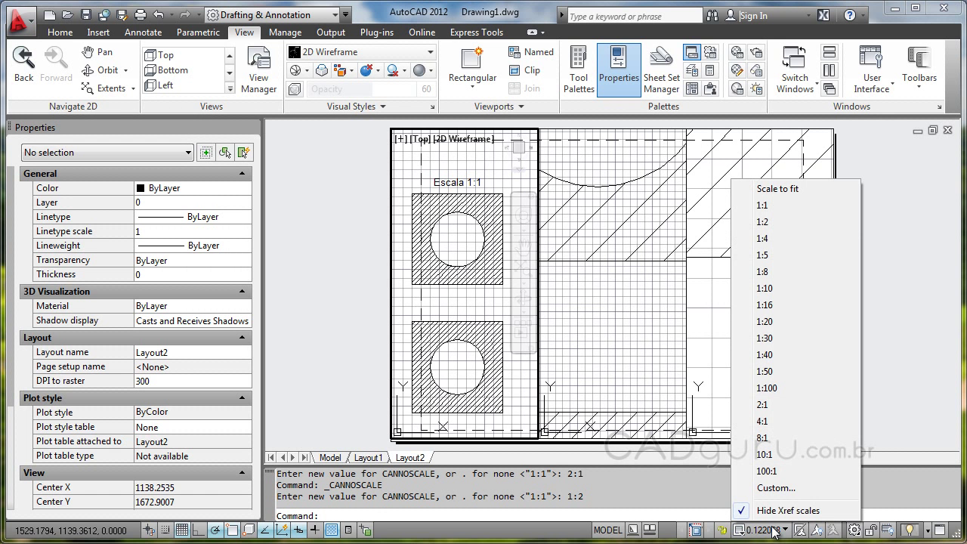
left_click(789, 207)
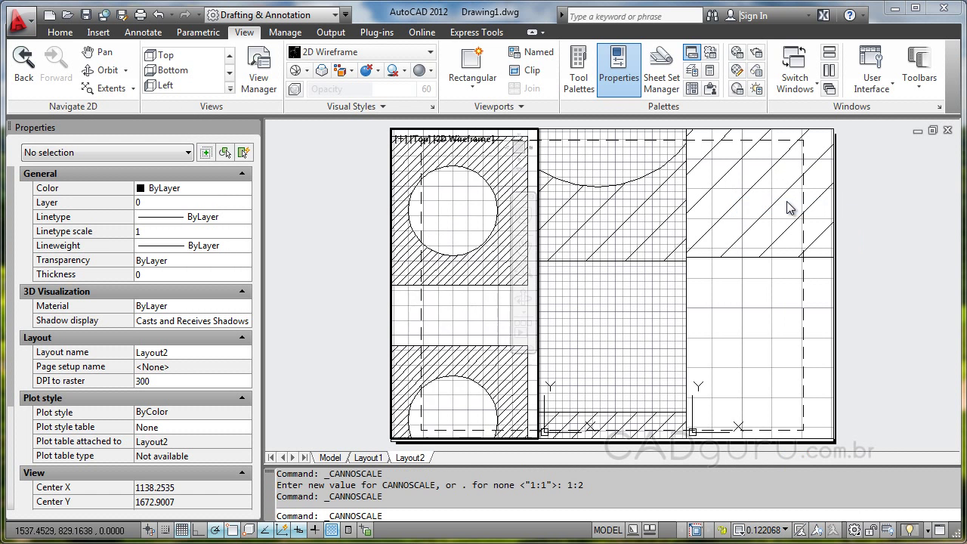
Step: Reposition the views in the first and middle viewports so the "Escala" text above each hatched square shows
mouse_move(457, 170)
middle_mouse_down()
mouse_move(477, 302)
mouse_move(476, 458)
middle_mouse_up()
middle_click_drag(476, 258, 509, 335)
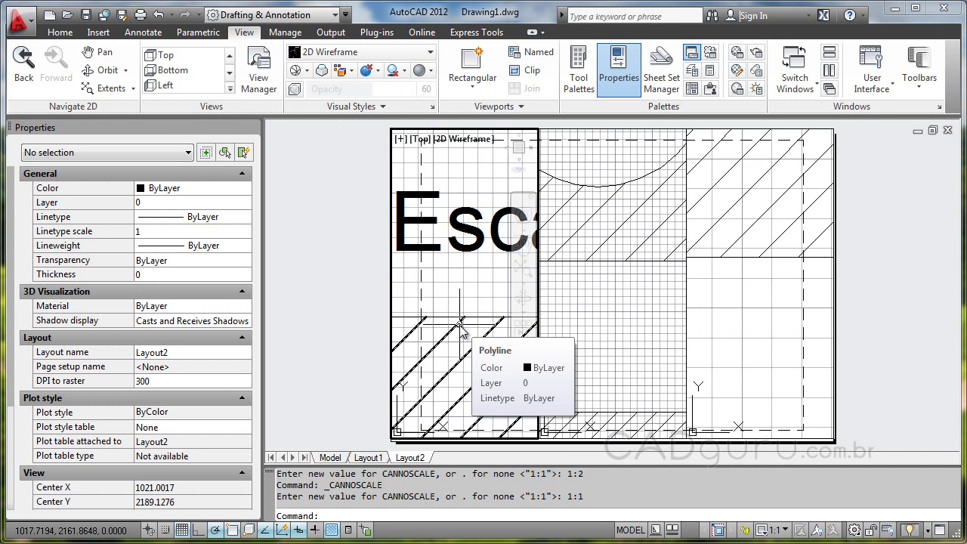
mouse_move(592, 306)
middle_mouse_down()
mouse_move(619, 352)
mouse_move(609, 306)
mouse_move(632, 370)
mouse_move(648, 469)
middle_mouse_up()
left_click(607, 307)
middle_click_drag(604, 212, 631, 442)
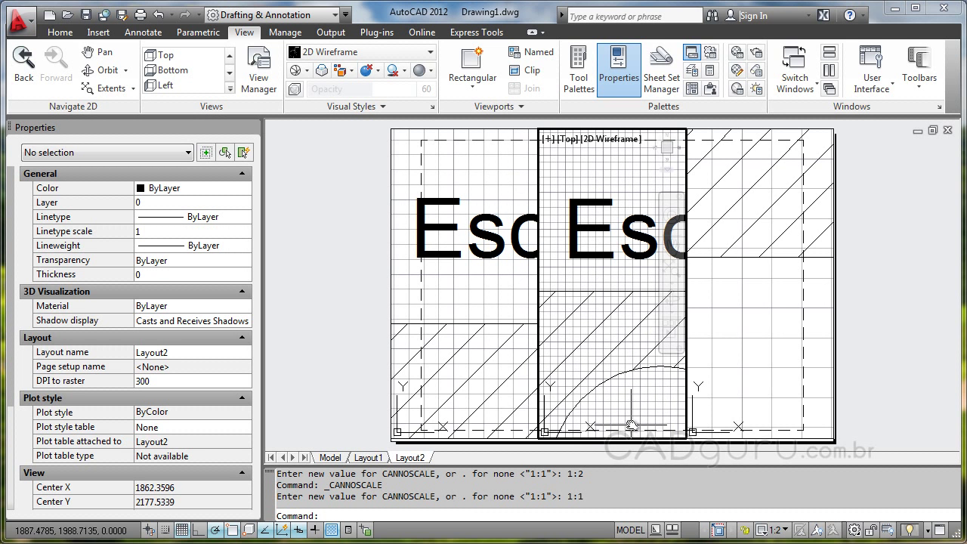
Step: Activate the third viewport and bring the "Escala 2:1" text above its hatched square into the frame
left_click(743, 313)
mouse_move(749, 260)
middle_mouse_down()
mouse_move(751, 358)
mouse_move(749, 264)
mouse_move(724, 200)
mouse_move(745, 281)
mouse_move(756, 415)
middle_mouse_up()
middle_click_drag(746, 168, 771, 428)
middle_click_drag(760, 205, 779, 396)
mouse_move(755, 182)
middle_mouse_down()
mouse_move(775, 232)
mouse_move(786, 359)
middle_mouse_up()
scroll(786, 349, "down", 2)
middle_click_drag(758, 267, 797, 285)
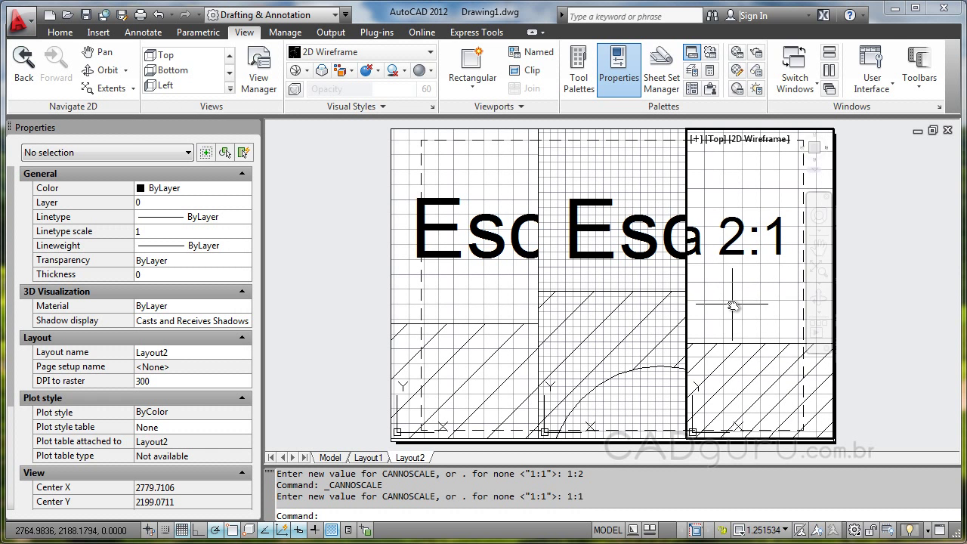
middle_click_drag(733, 305, 794, 291)
Step: Set the third viewport's scale back to 2:1 and reposition its view at the start of the "Escala" text
left_click(765, 530)
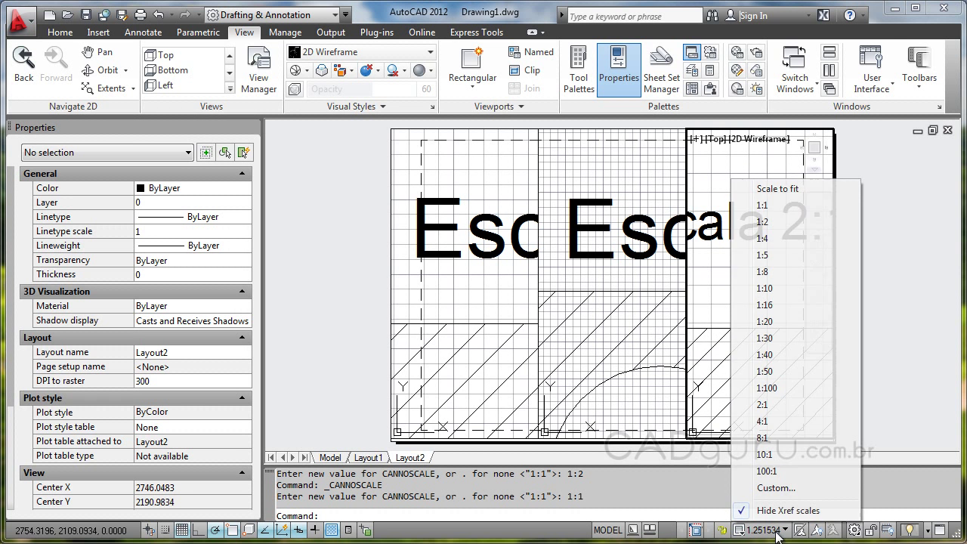
left_click(764, 405)
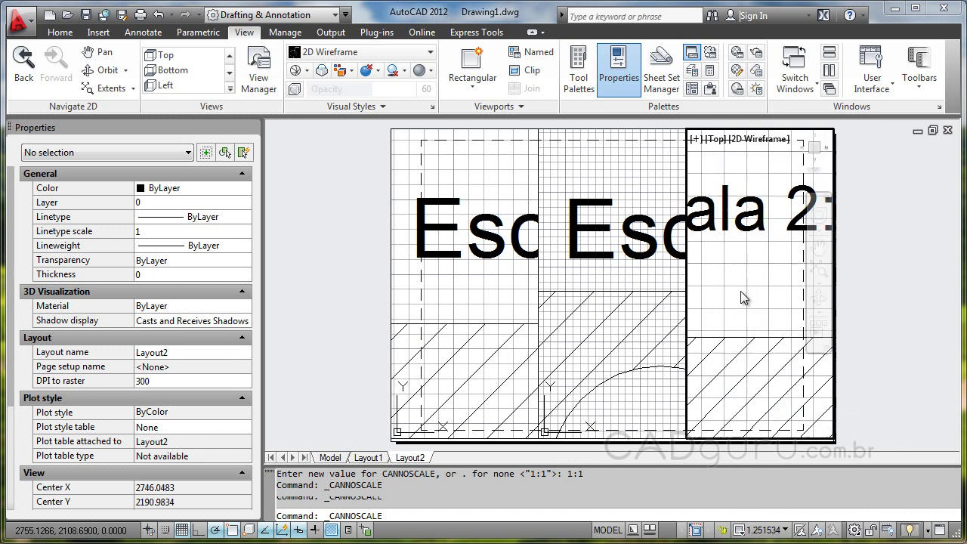
middle_click_drag(741, 279, 915, 326)
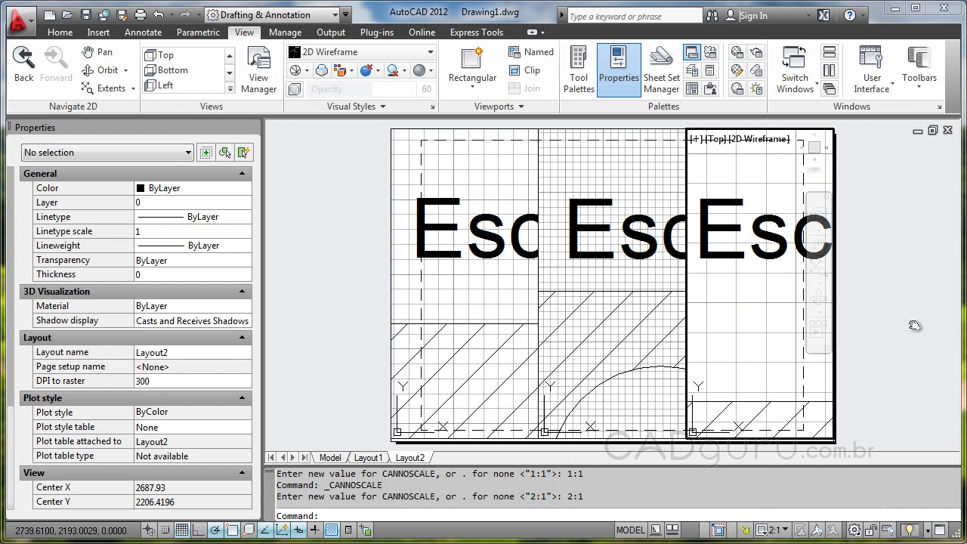